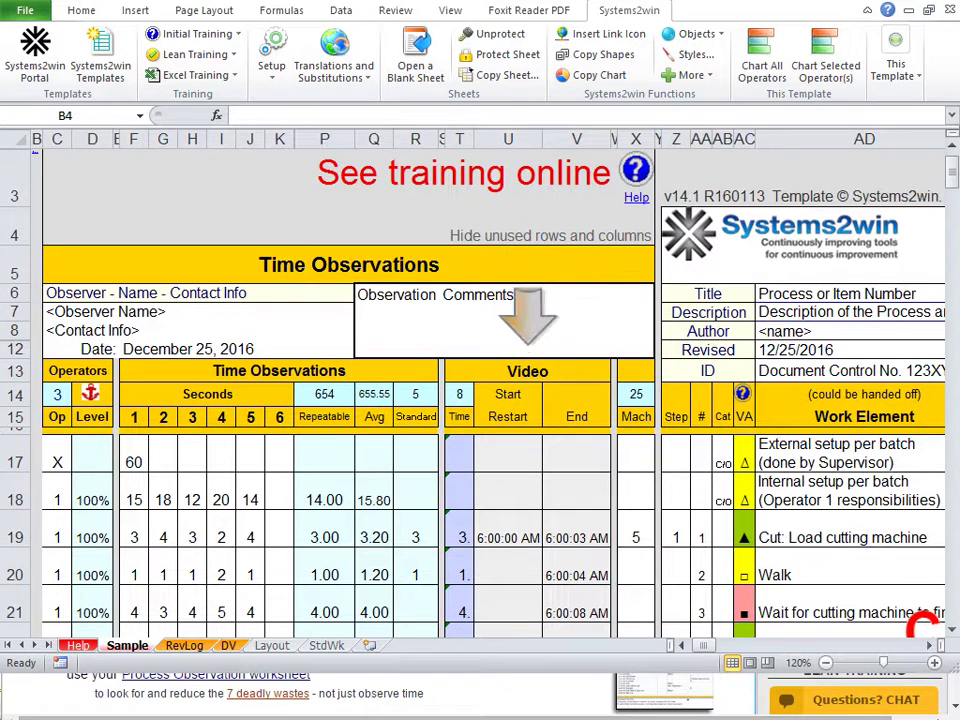
# Step: Unhide columns L through O to reveal observation columns 7 to 10
pyautogui.moveTo(459, 138); pyautogui.dragTo(576, 138)
pyautogui.rightClick(527, 138)
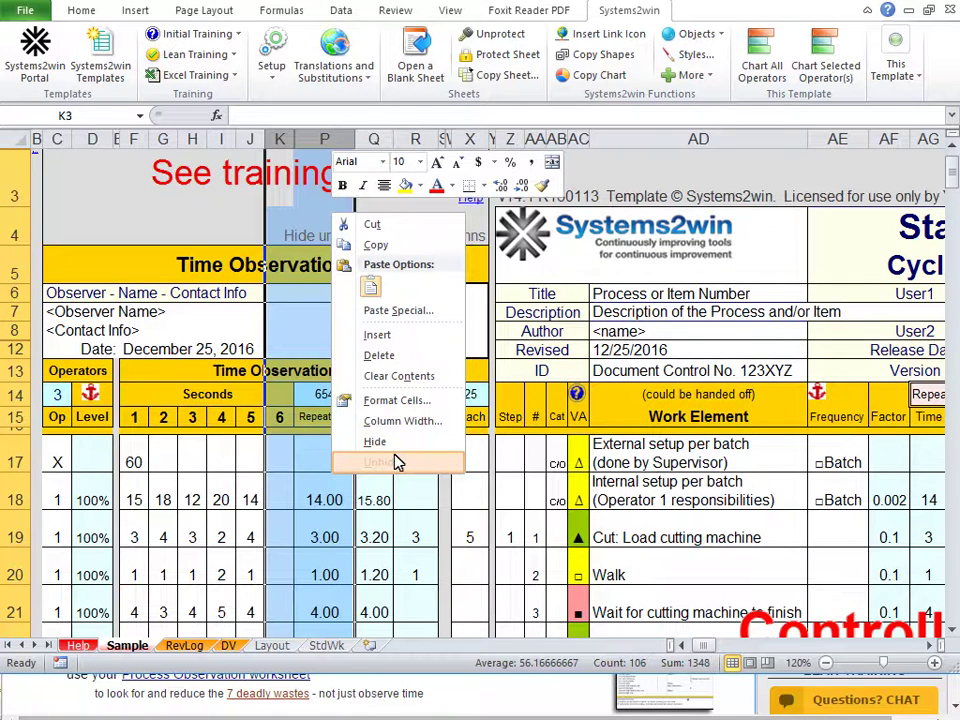
pyautogui.click(396, 462)
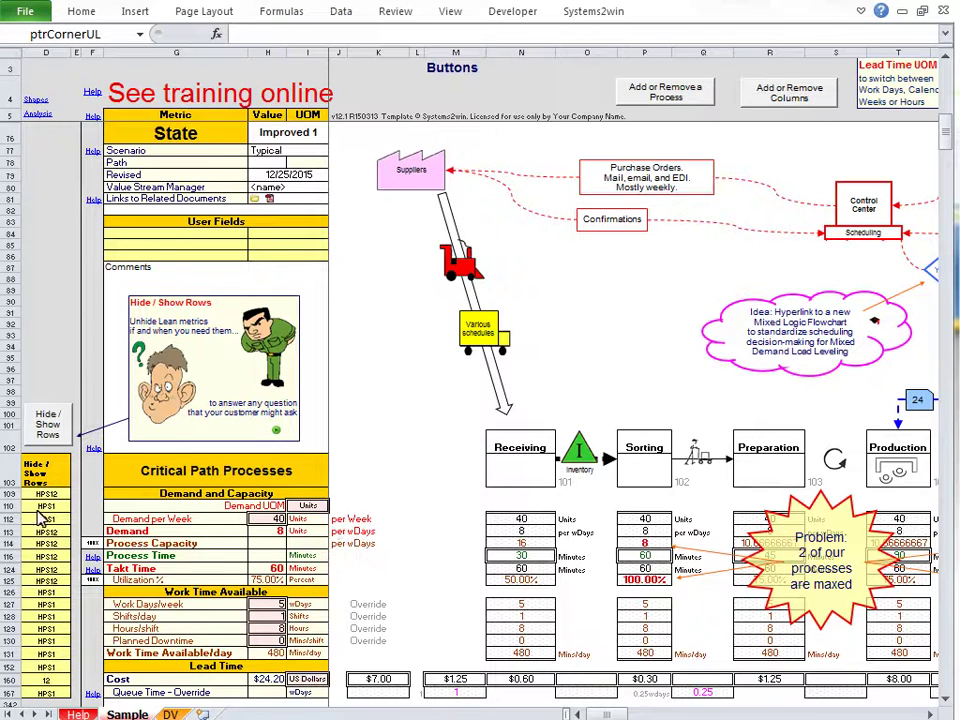
# Step: Unhide rows 117–123 between Process Time and Takt Time
pyautogui.moveTo(10, 556); pyautogui.dragTo(10, 568)
pyautogui.rightClick(6, 562)
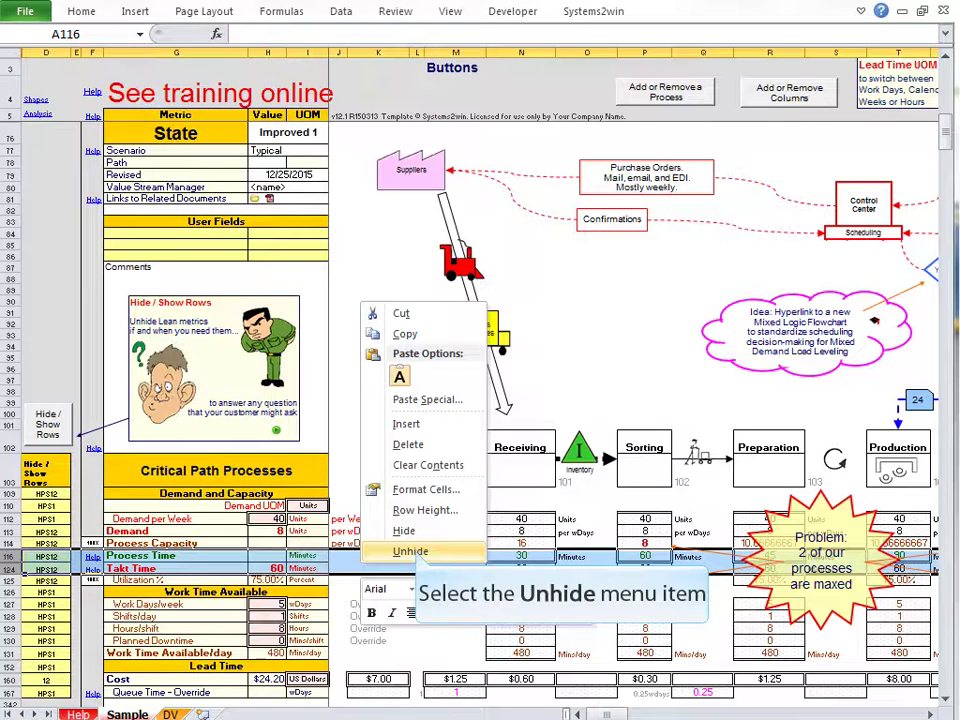
pyautogui.click(410, 551)
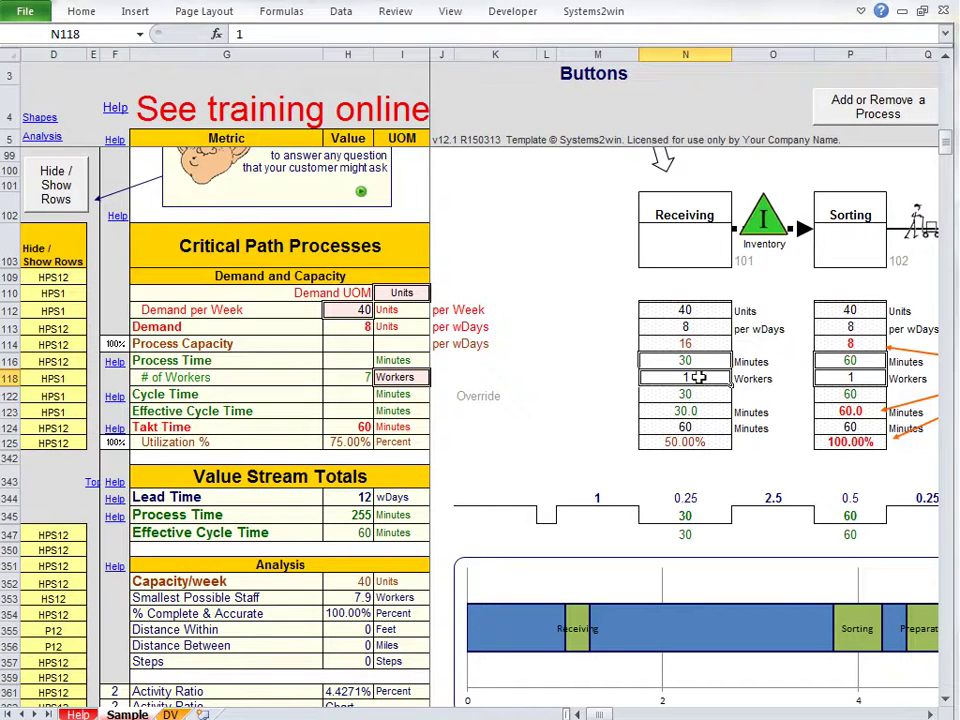
# Step: Enter 2 workers for Receiving in cell N118
pyautogui.write('2')
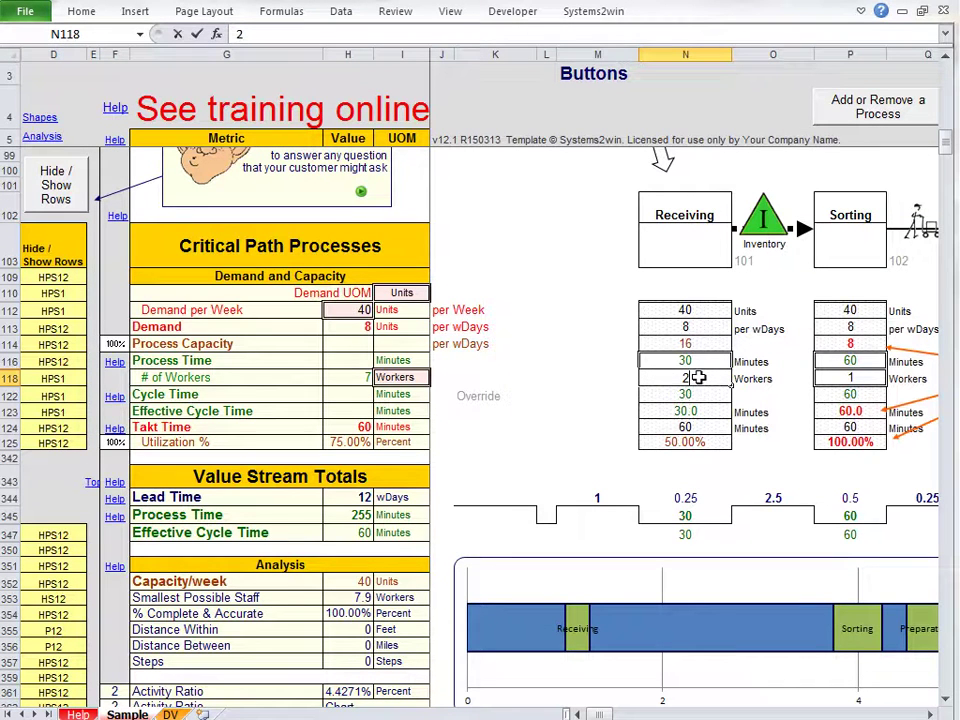
pyautogui.press('Return')
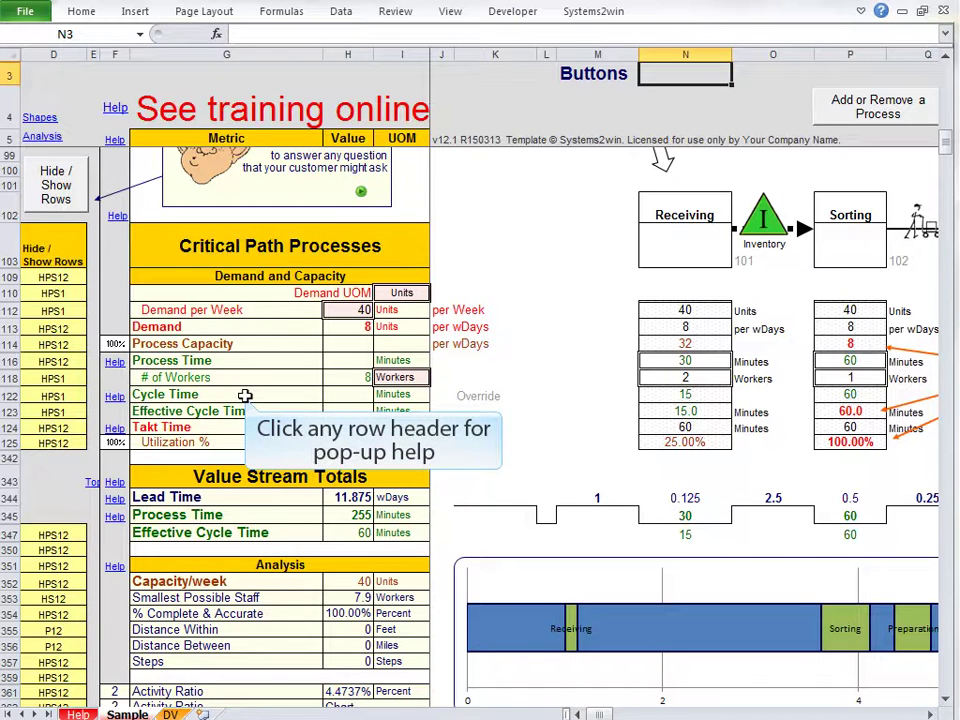
# Step: Read the Cycle Time note and try an 18-minute cycle-time override for Receiving in O122
pyautogui.click(245, 396)
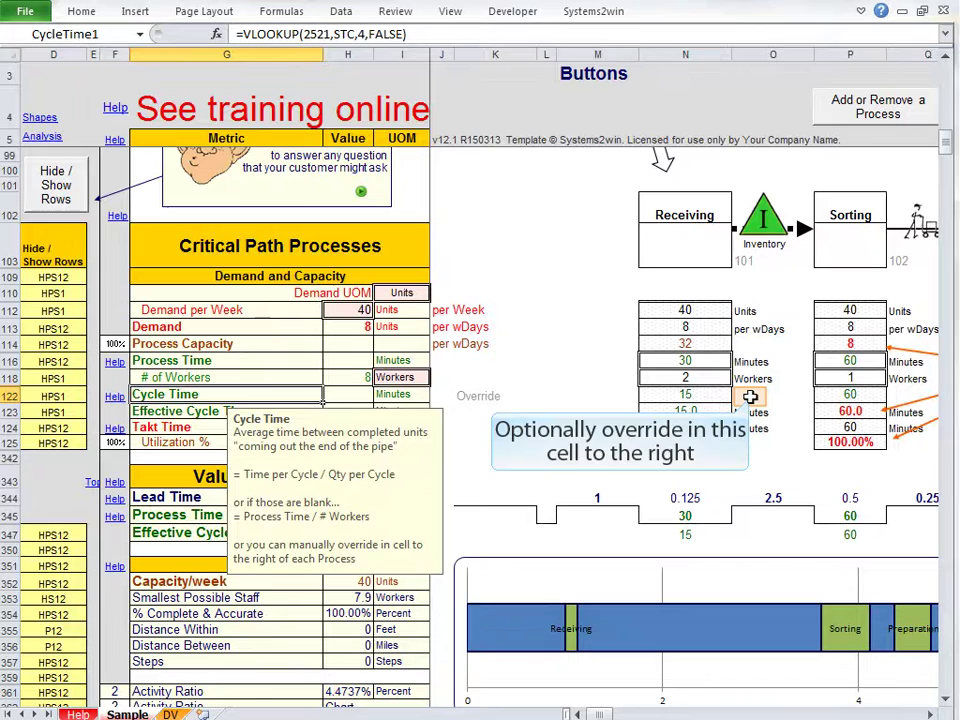
pyautogui.click(750, 397)
pyautogui.write('1')
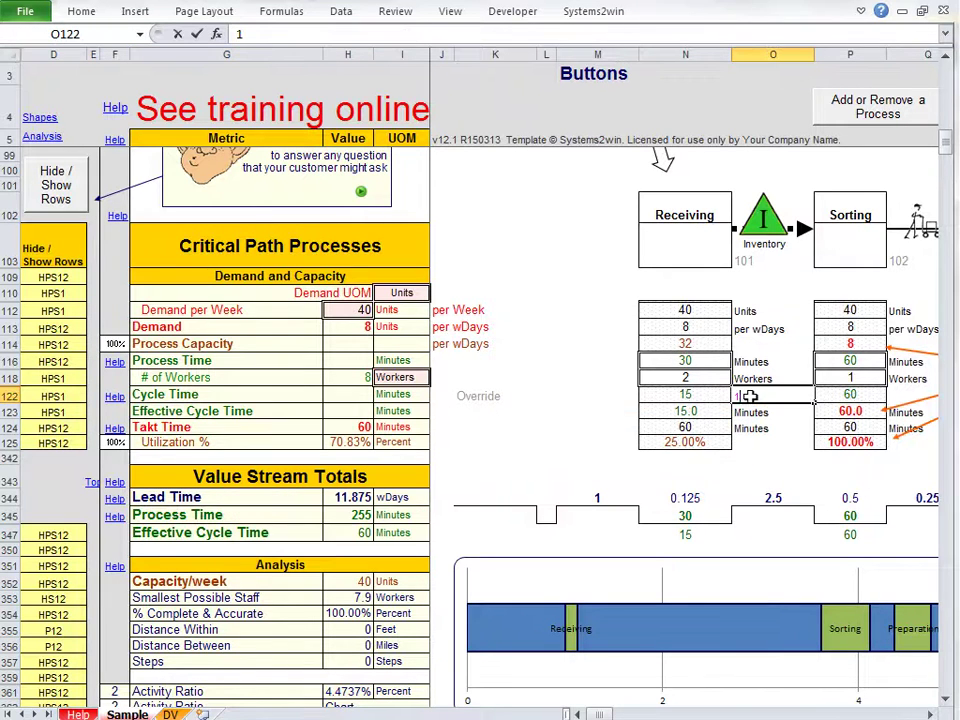
pyautogui.write('8')
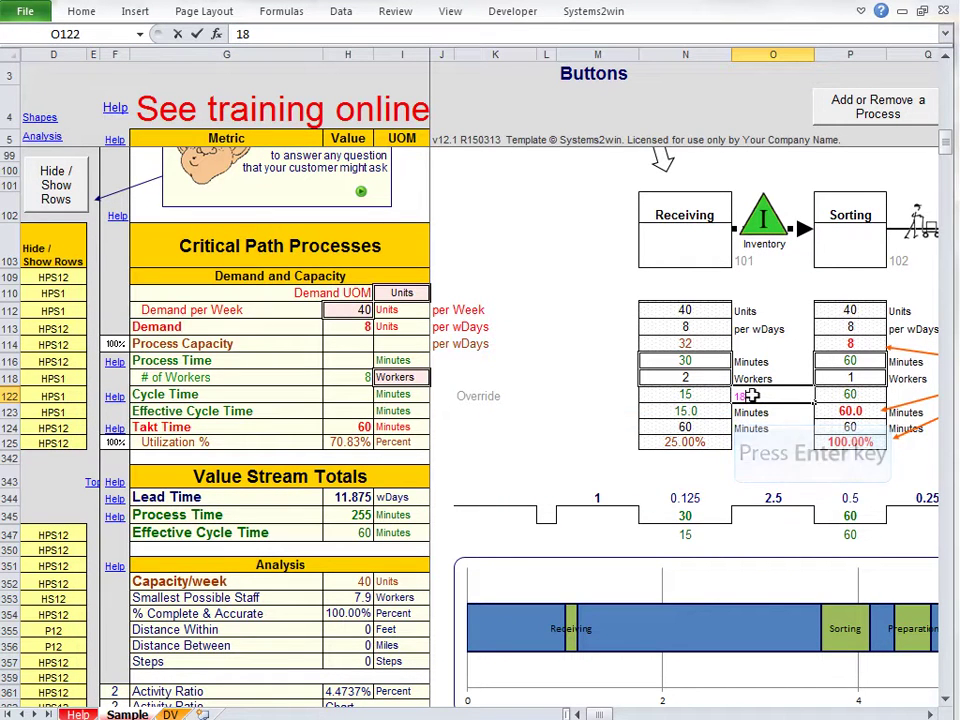
pyautogui.press('Return')
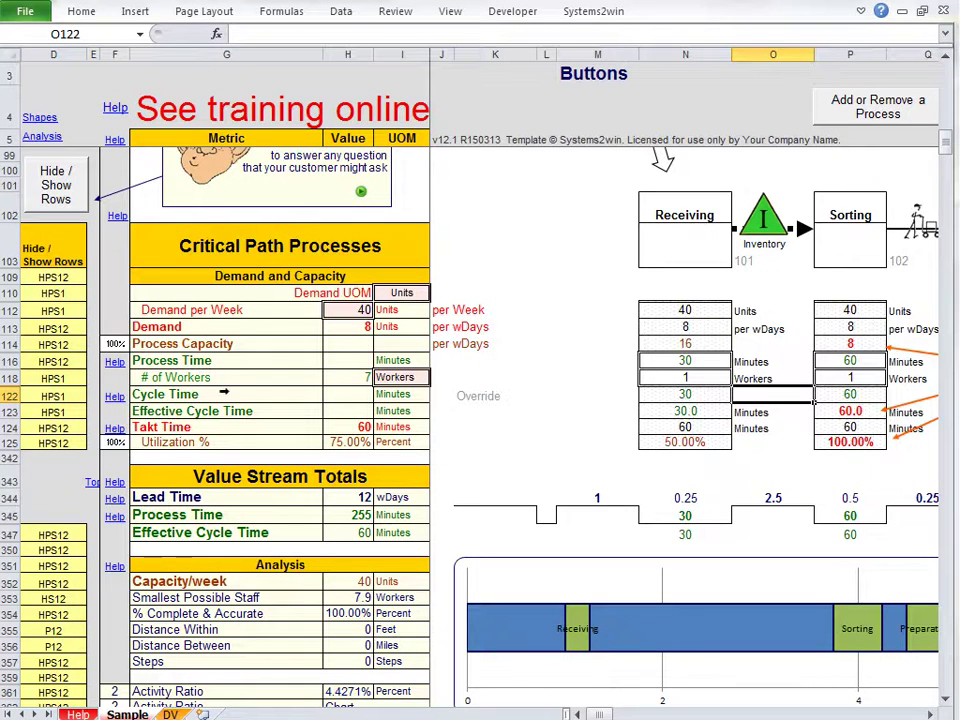
# Step: Unhide the Smallest Possible Staff, Time per Cycle and Quantity per Cycle rows, then check the Cycle Time note
pyautogui.moveTo(10, 378); pyautogui.dragTo(10, 396)
pyautogui.rightClick(178, 385)
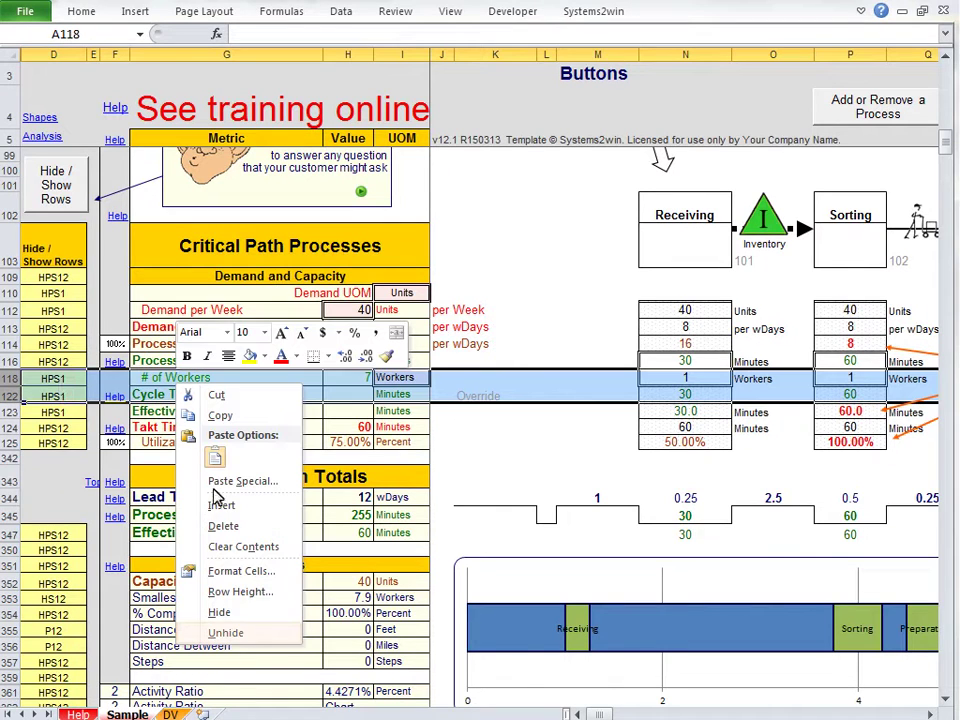
pyautogui.click(240, 634)
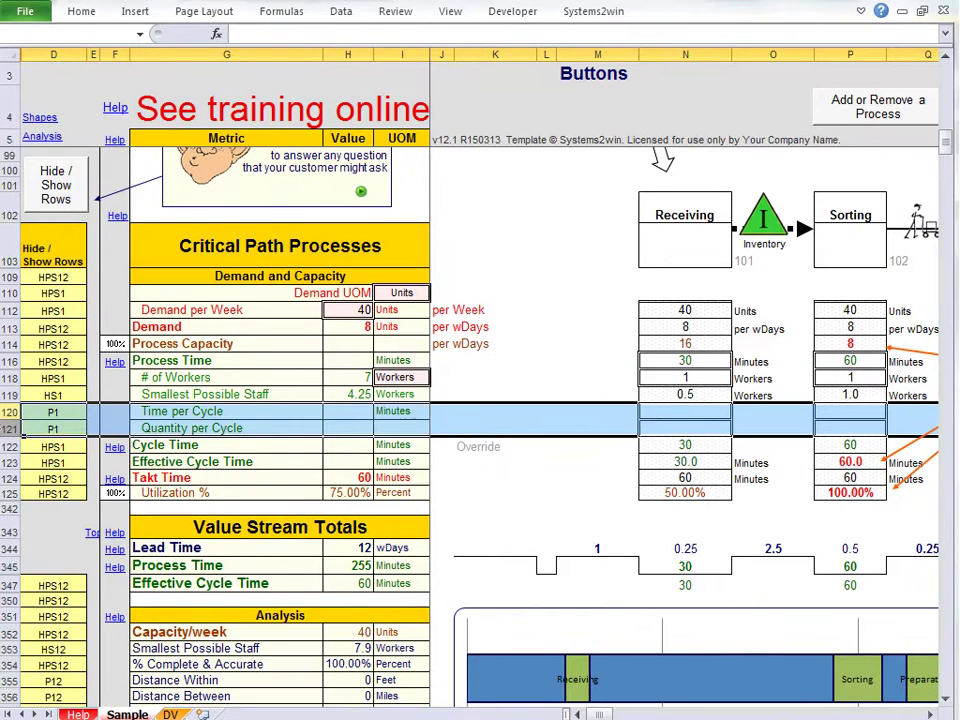
pyautogui.click(320, 447)
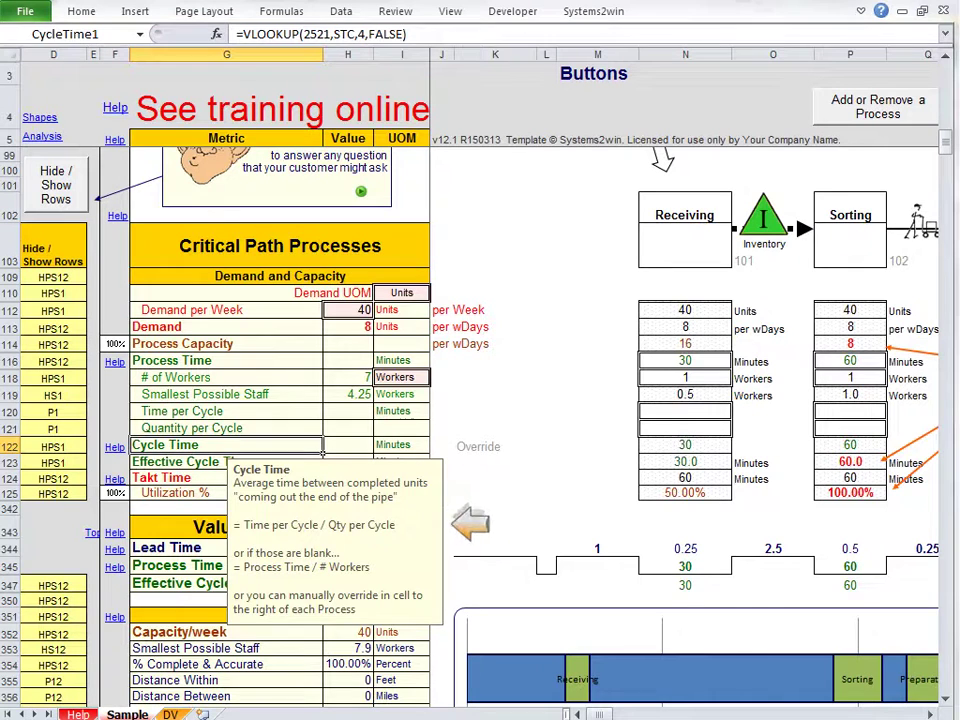
# Step: Set Receiving's Time per Cycle to 60 minutes and Quantity per Cycle to 3
pyautogui.click(668, 414)
pyautogui.write('60')
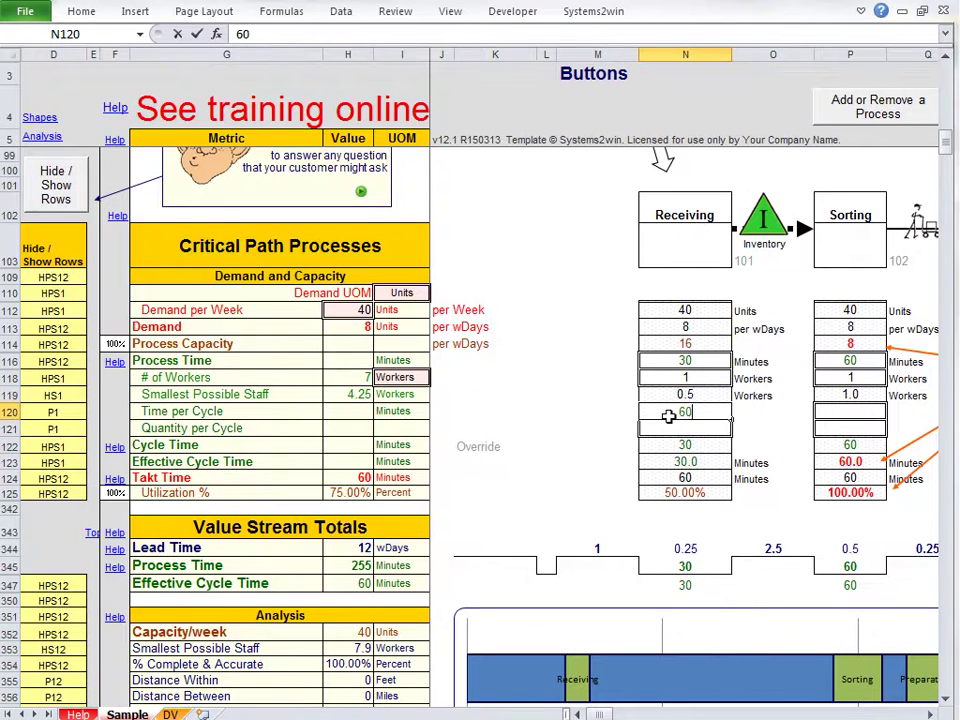
pyautogui.press('Return')
pyautogui.write('3')
pyautogui.press('Return')
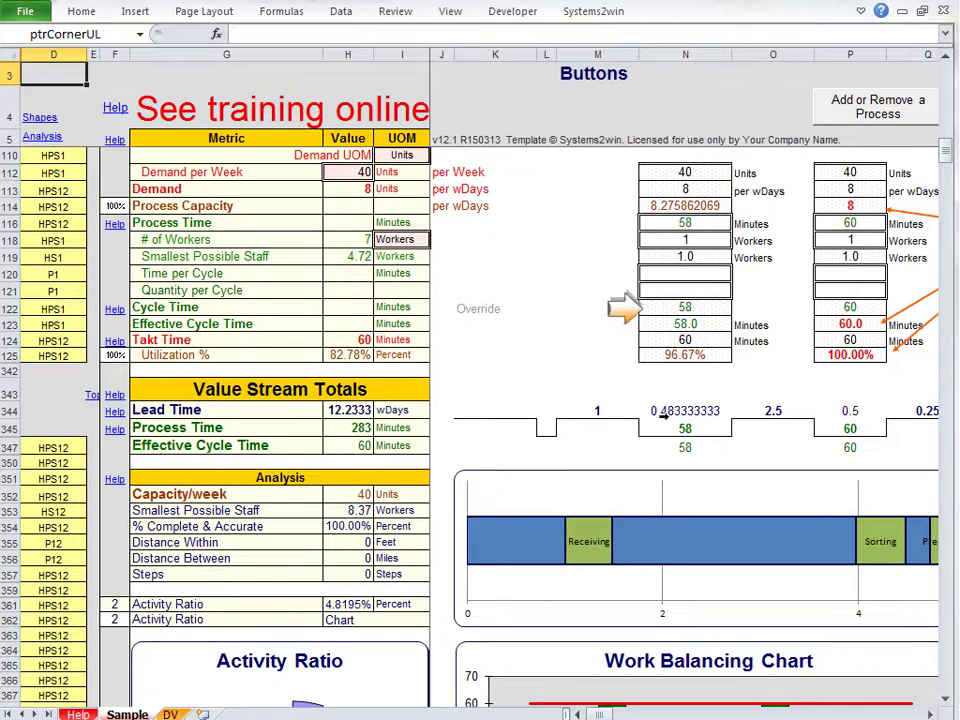
# Step: Unhide rows 126–341 below Utilization %, including Work Time Available, Change Overs and Productivity
pyautogui.hotkey('shift', 'space')
pyautogui.hotkey('shift', 'F10')
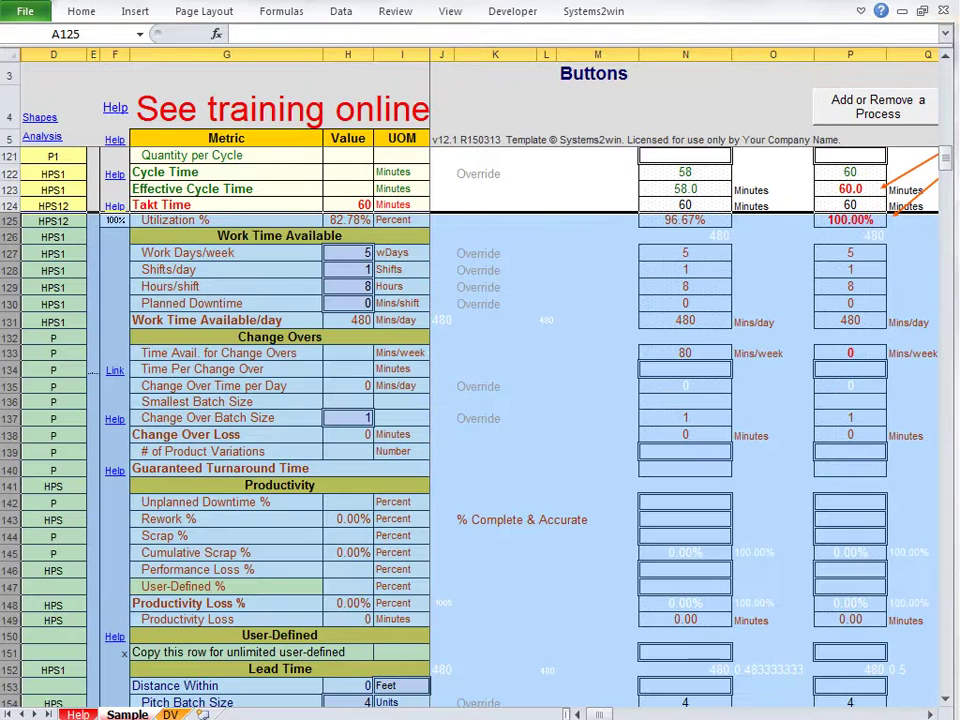
pyautogui.click(526, 608)
# Step: Enter 2% Rework and 3% Scrap for Receiving, then select rows 144–145
pyautogui.click(685, 519)
pyautogui.write('2%')
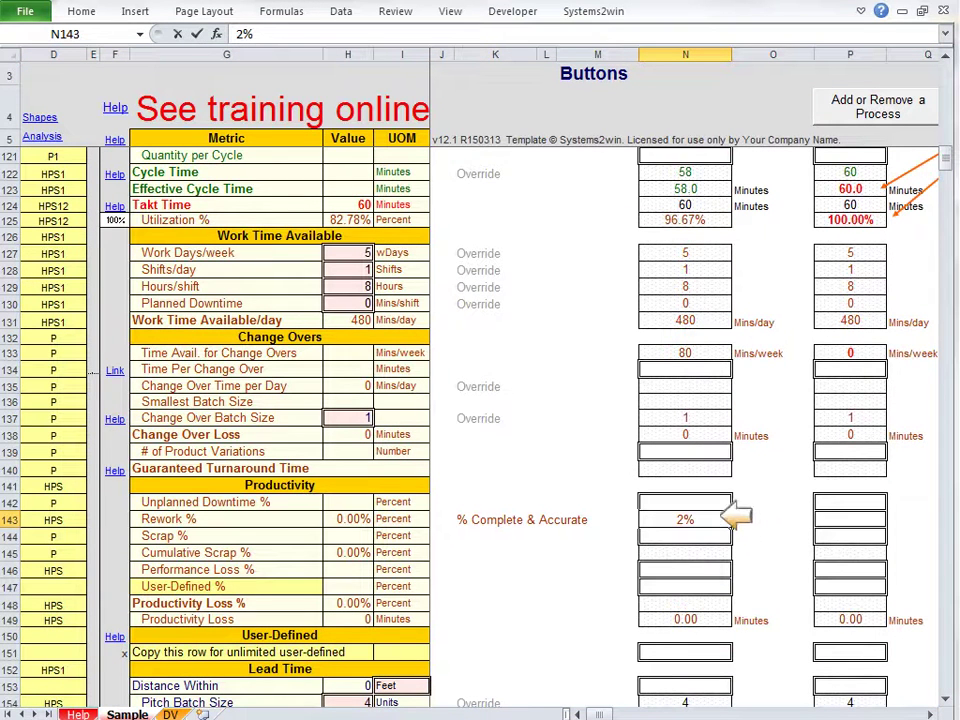
pyautogui.press('Return')
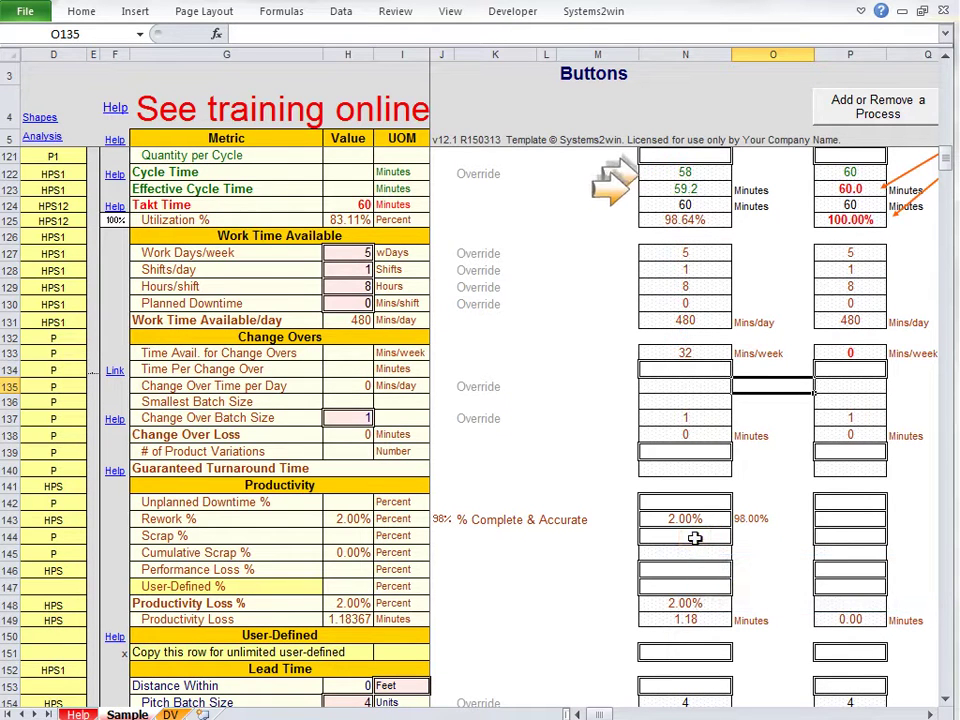
pyautogui.click(694, 538)
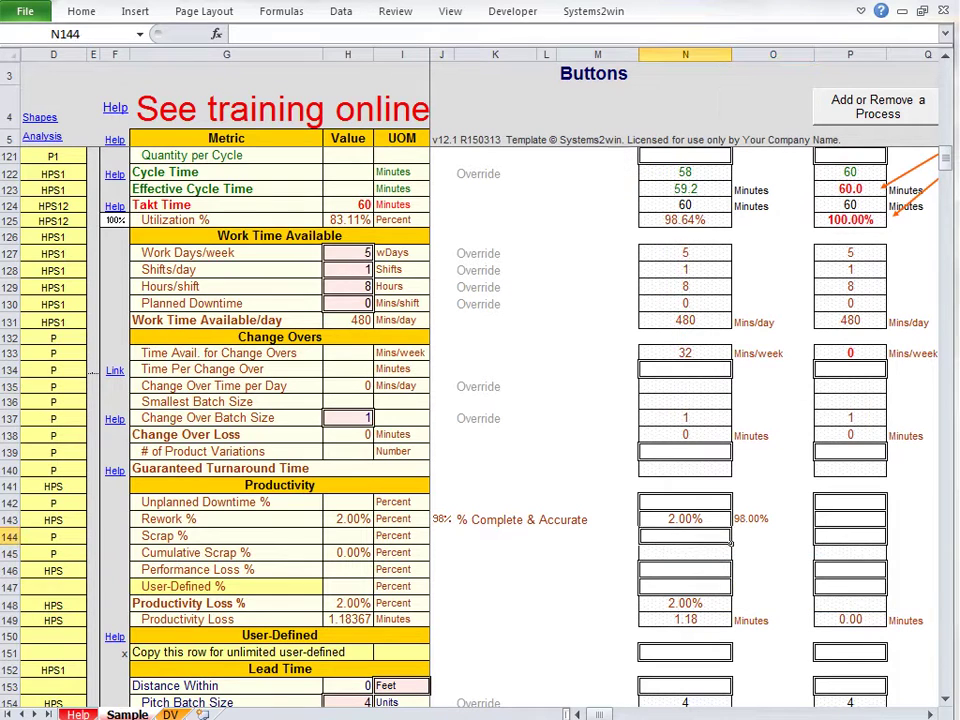
pyautogui.write('3%')
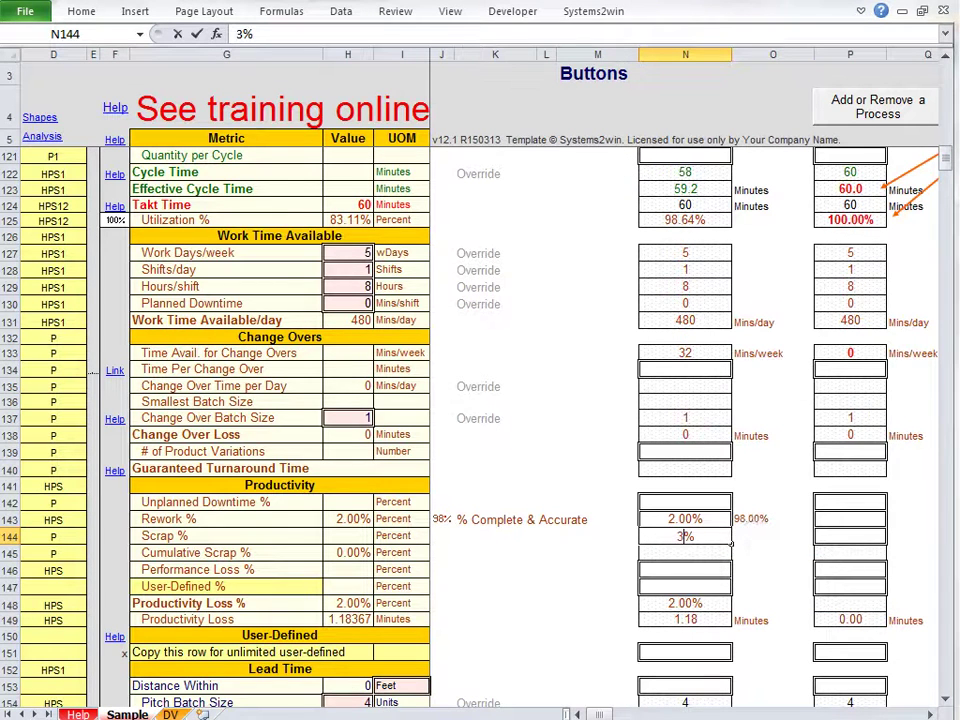
pyautogui.click(773, 452)
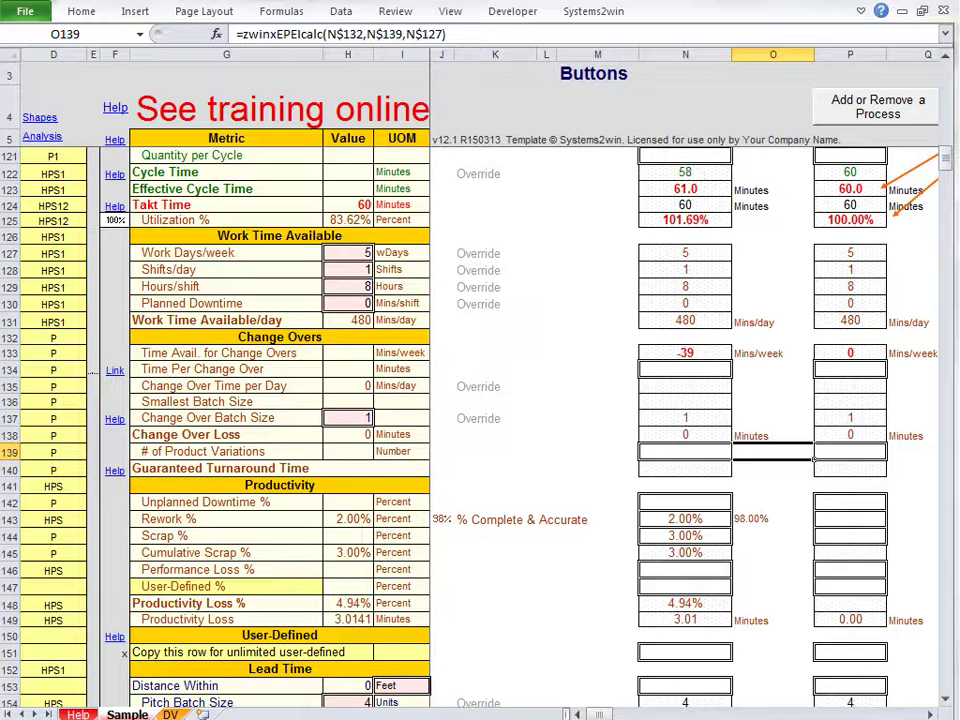
pyautogui.moveTo(12, 536); pyautogui.dragTo(12, 552)
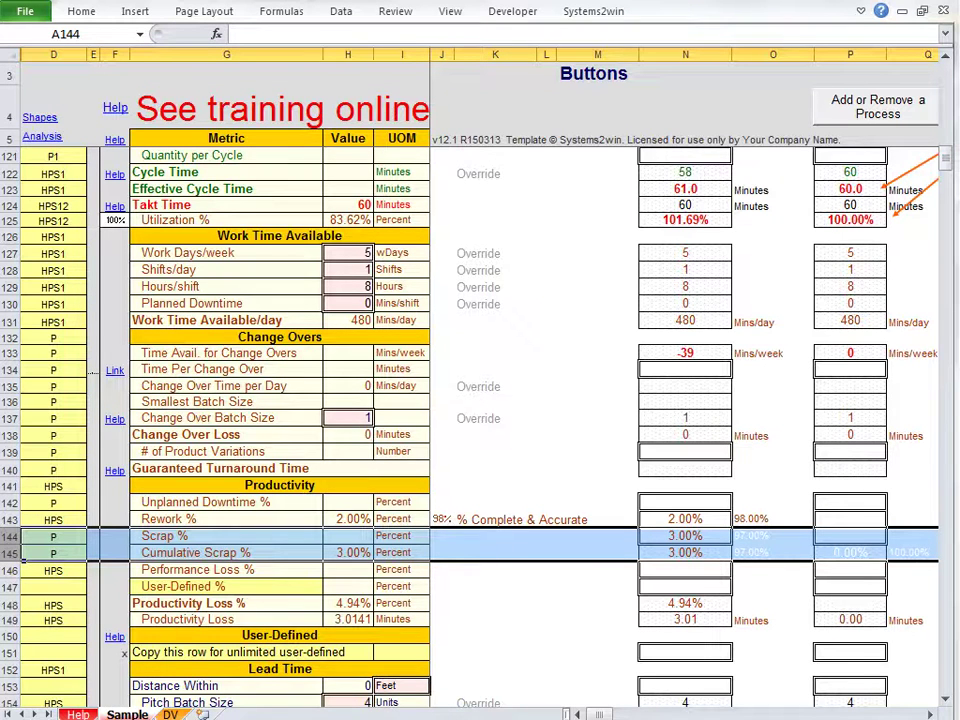
# Step: Hide the Scrap % and Cumulative Scrap % rows
pyautogui.rightClick(237, 541)
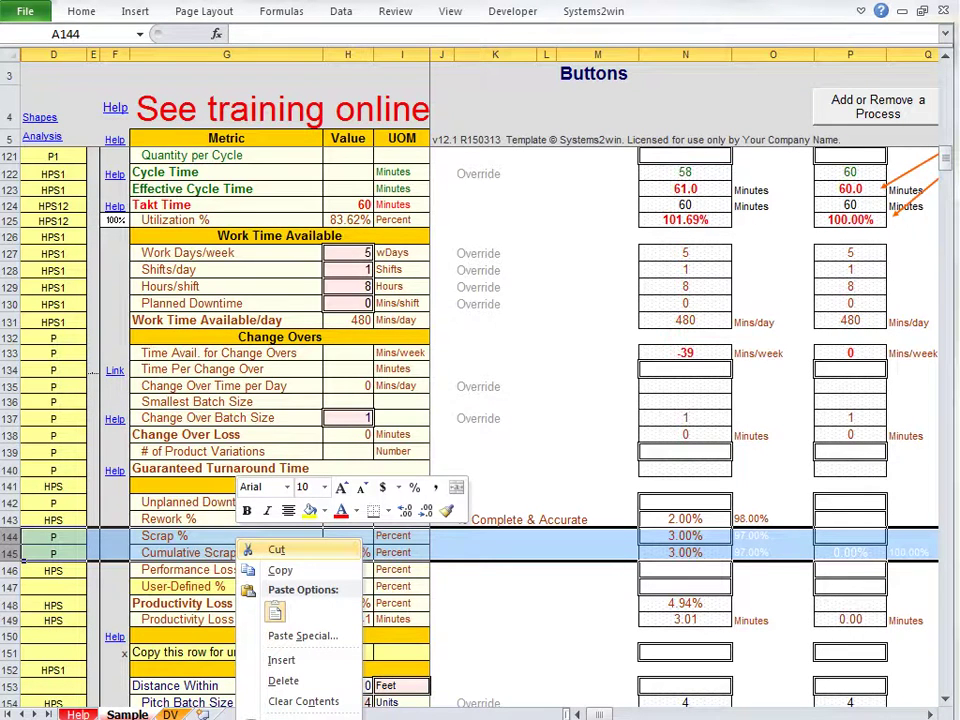
pyautogui.press('h')
pyautogui.click(310, 503)
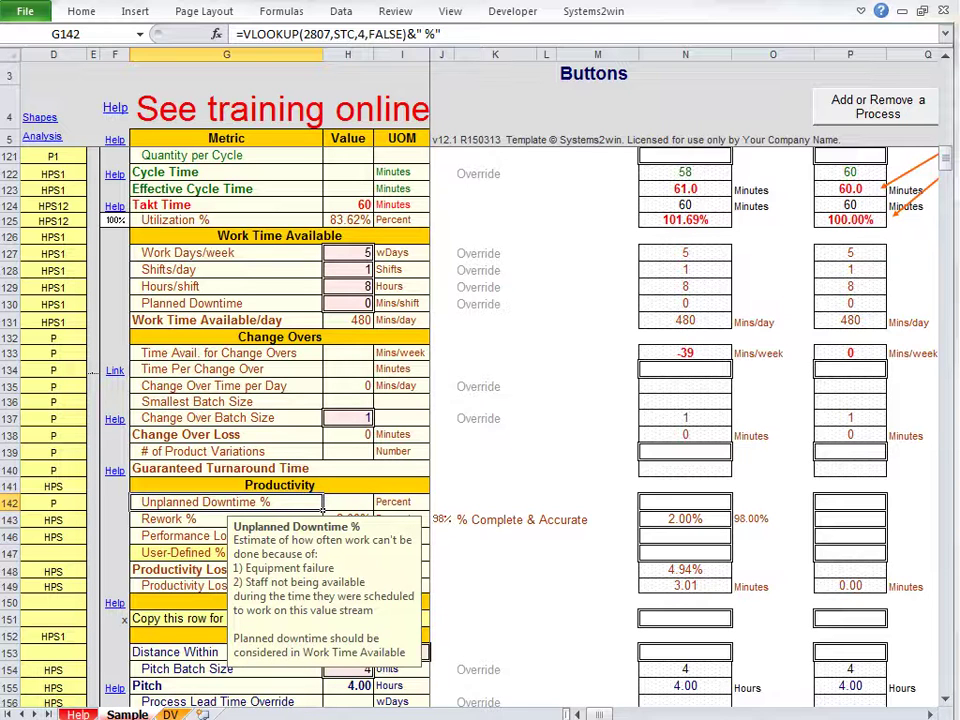
# Step: Read the Guaranteed Turnaround Time input message in cell G140
pyautogui.click(226, 468)
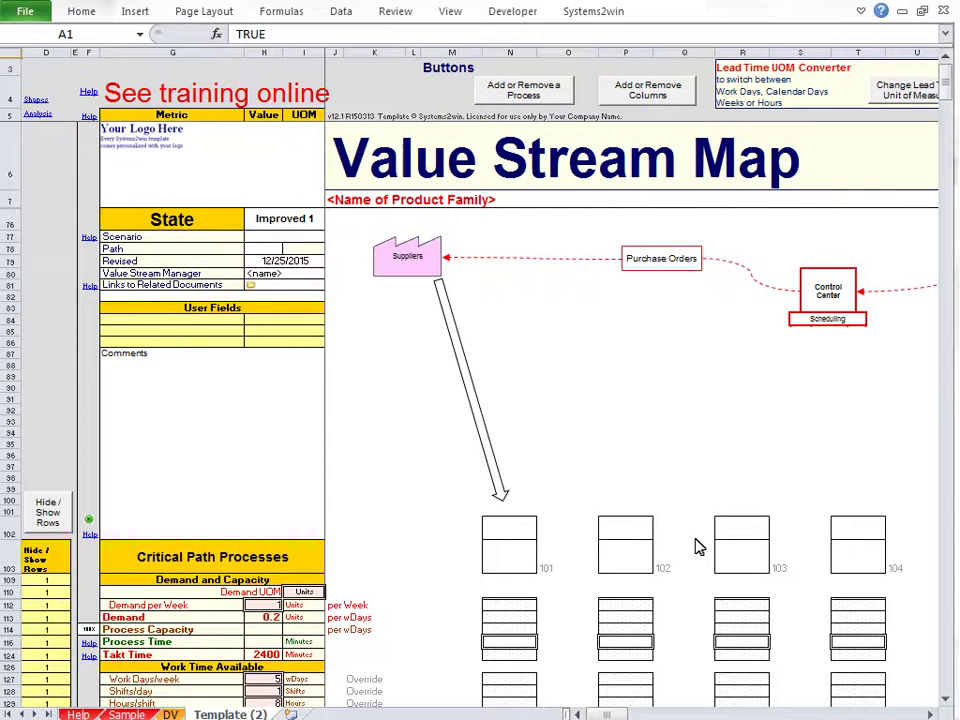
# Step: Select the Work Time Available rows 126–131 on the blank Template (2) map
pyautogui.scroll(-5, 952, 92)
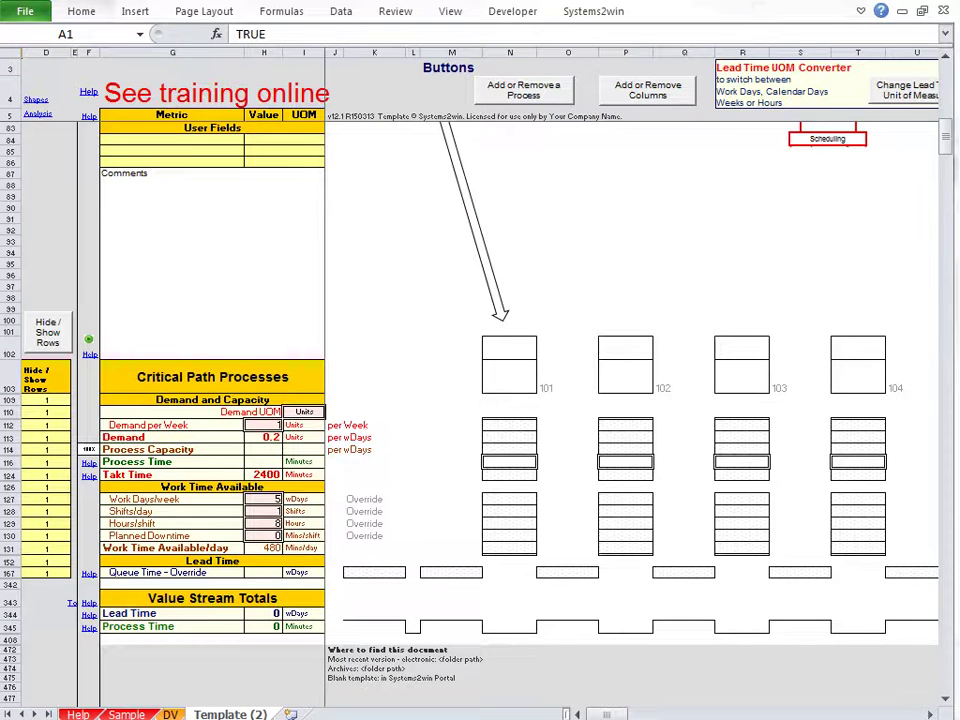
pyautogui.moveTo(10, 487); pyautogui.dragTo(10, 548)
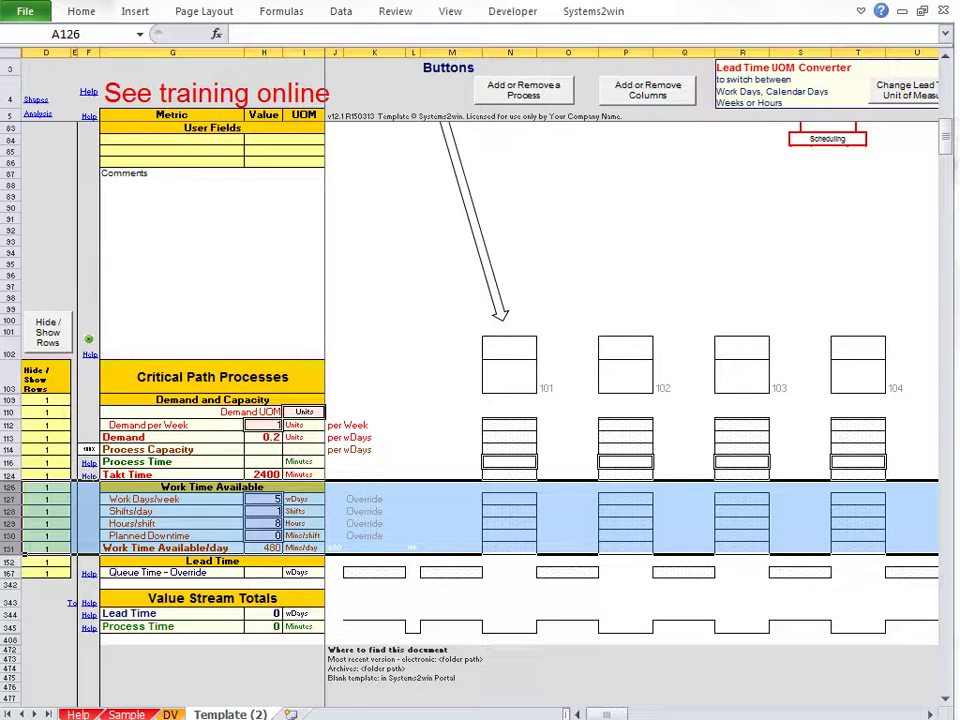
# Step: Hide the selected Work Time Available rows 126–131 with Ctrl+9
pyautogui.hotkey('ctrl', '9')
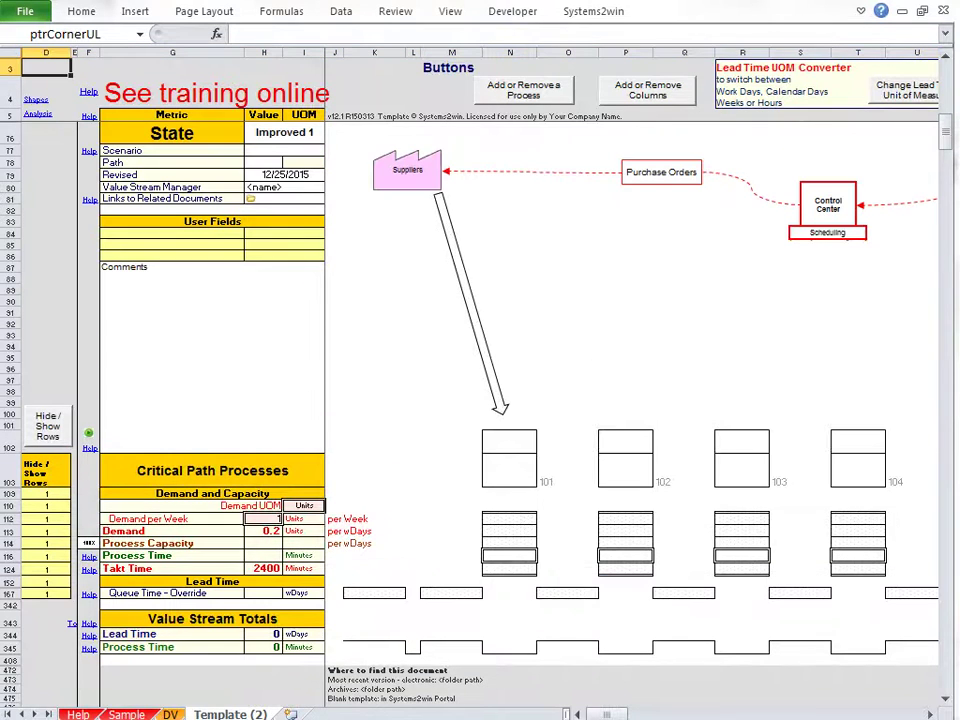